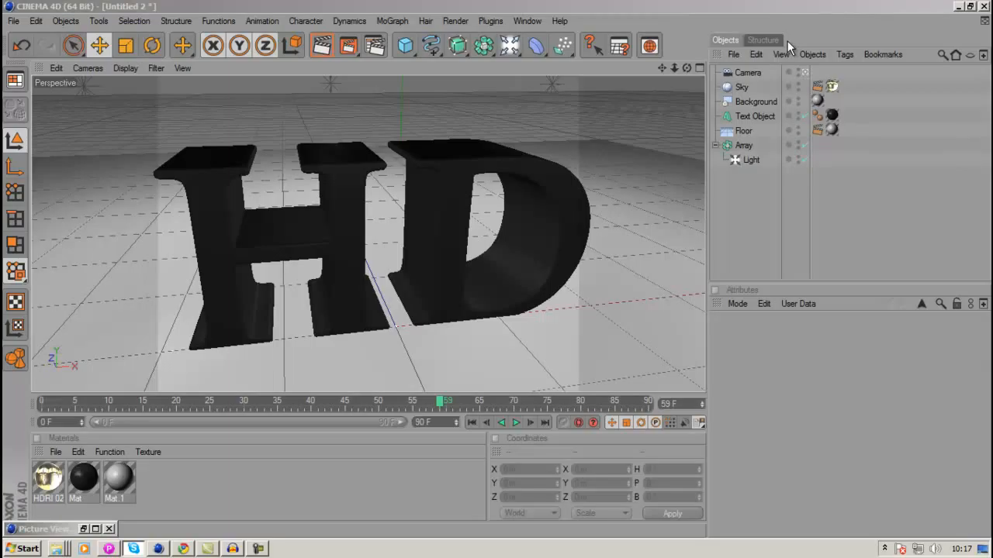
# Play the camera animation from the first frame and stop it near frame 89.
pyautogui.click(471, 422)
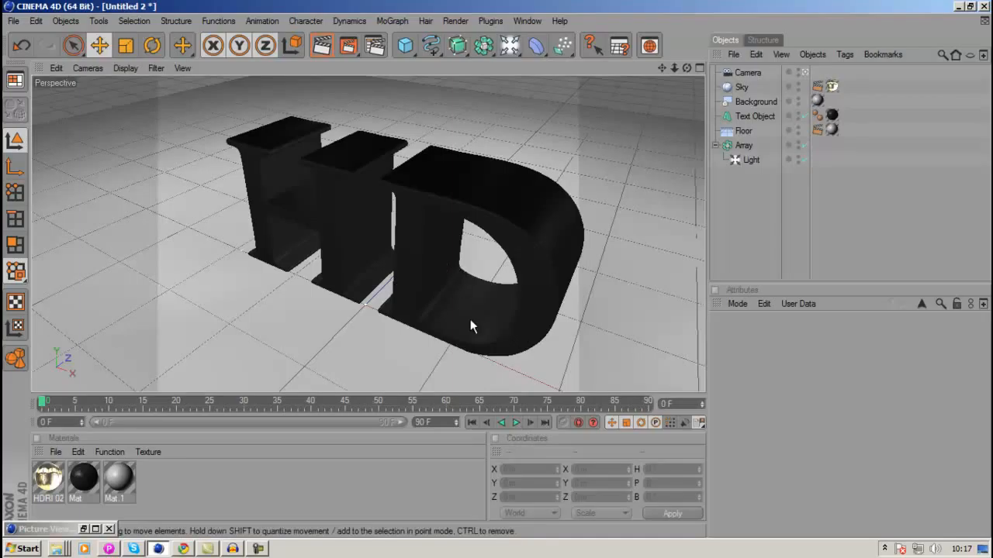
pyautogui.click(517, 423)
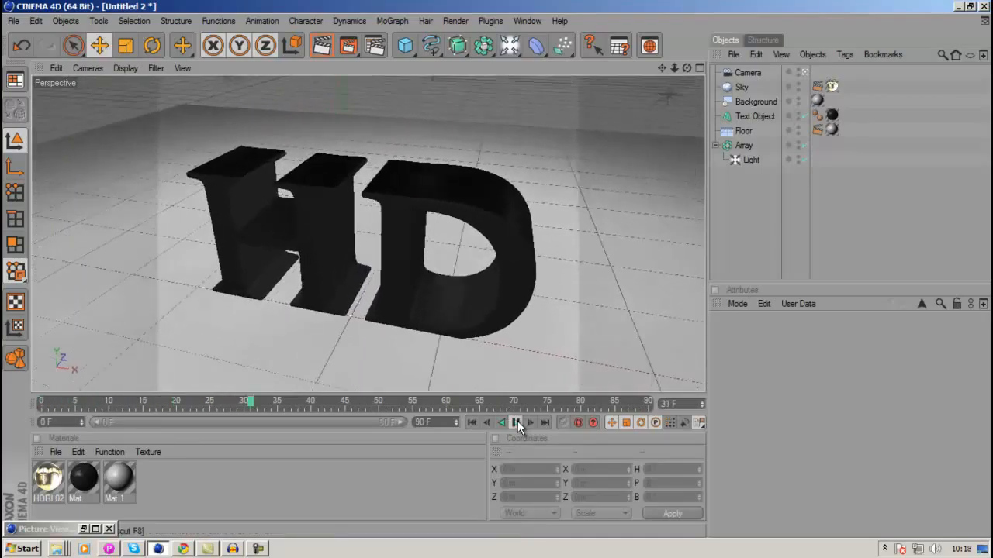
pyautogui.click(517, 423)
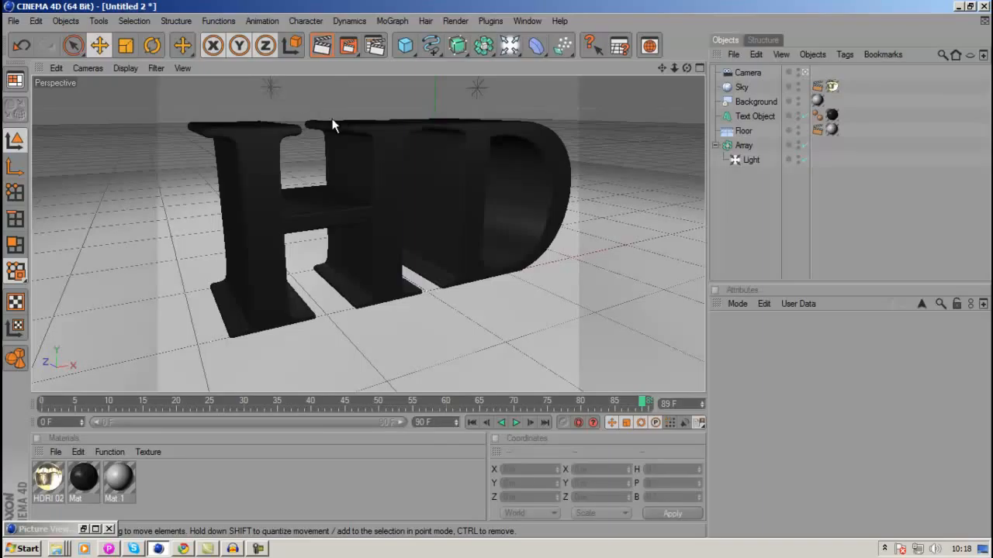
# Set the render output size to 1280 by 720 pixels in the render settings.
pyautogui.click(375, 49)
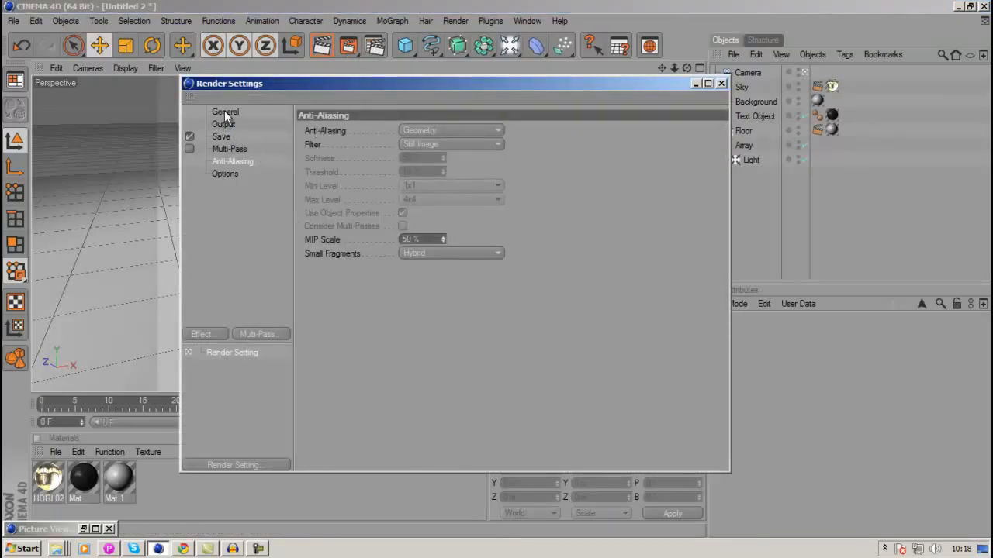
pyautogui.click(224, 113)
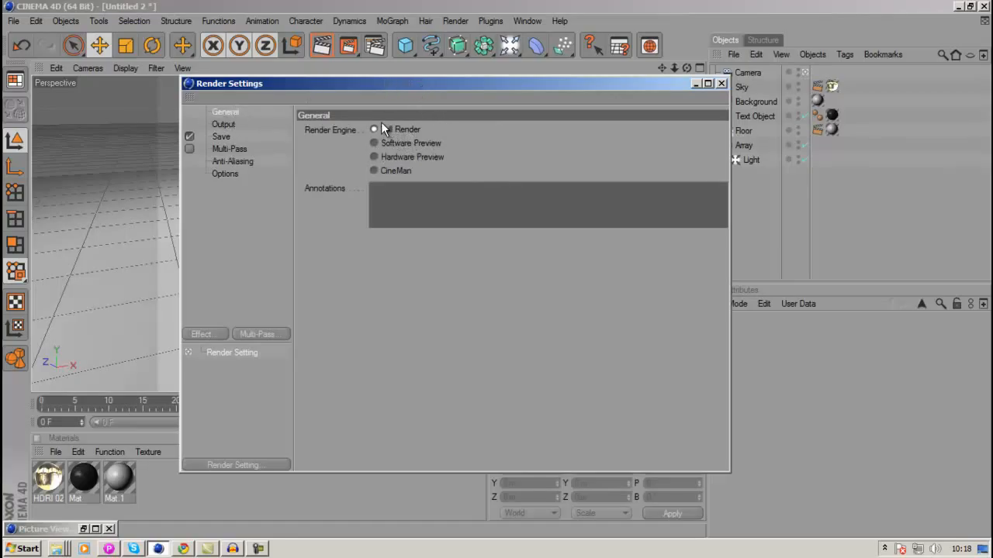
pyautogui.click(221, 125)
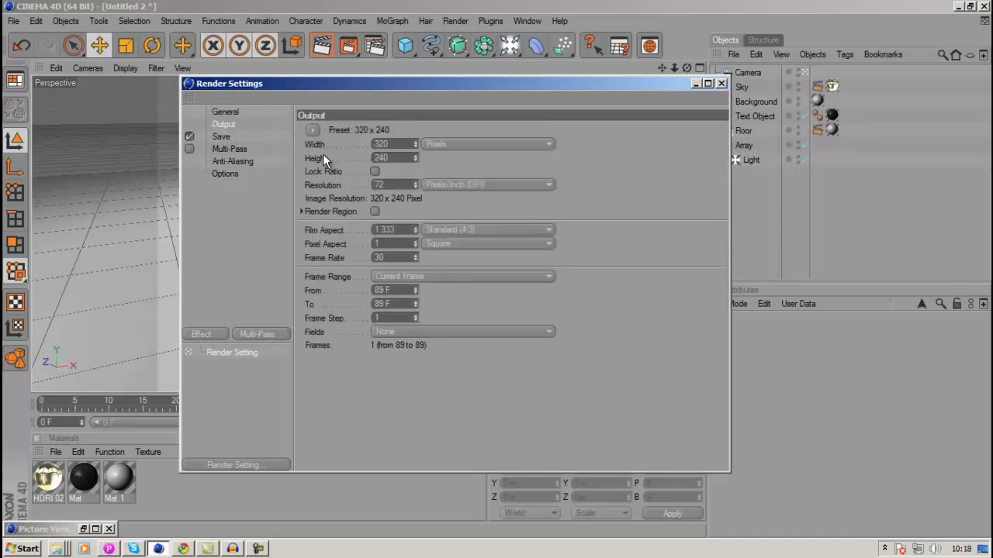
pyautogui.doubleClick(379, 144)
pyautogui.write('1280')
pyautogui.doubleClick(398, 157)
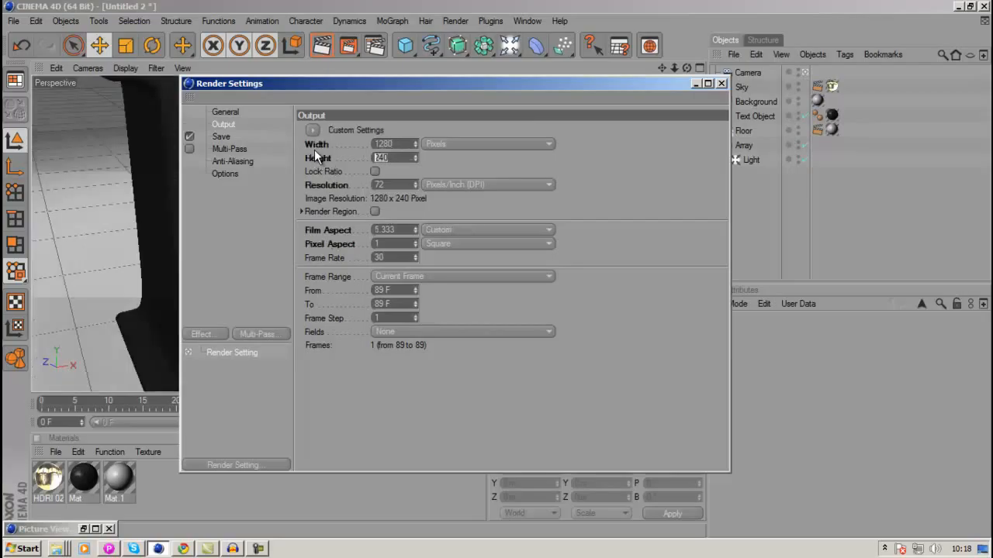
pyautogui.write('720')
pyautogui.press('Return')
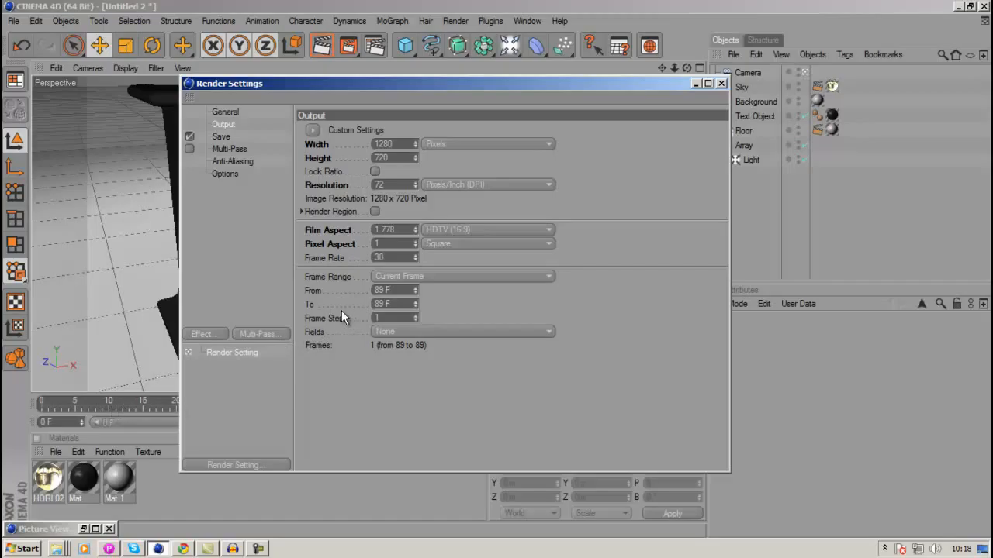
# Set the render output's frame range to All Frames.
pyautogui.moveTo(405, 289); pyautogui.dragTo(356, 297)
pyautogui.click(432, 277)
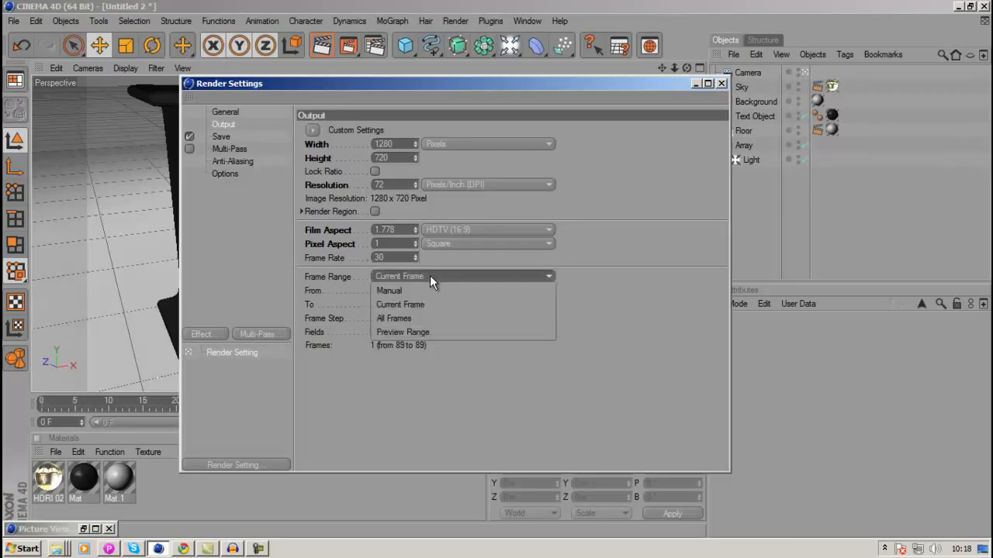
pyautogui.click(410, 318)
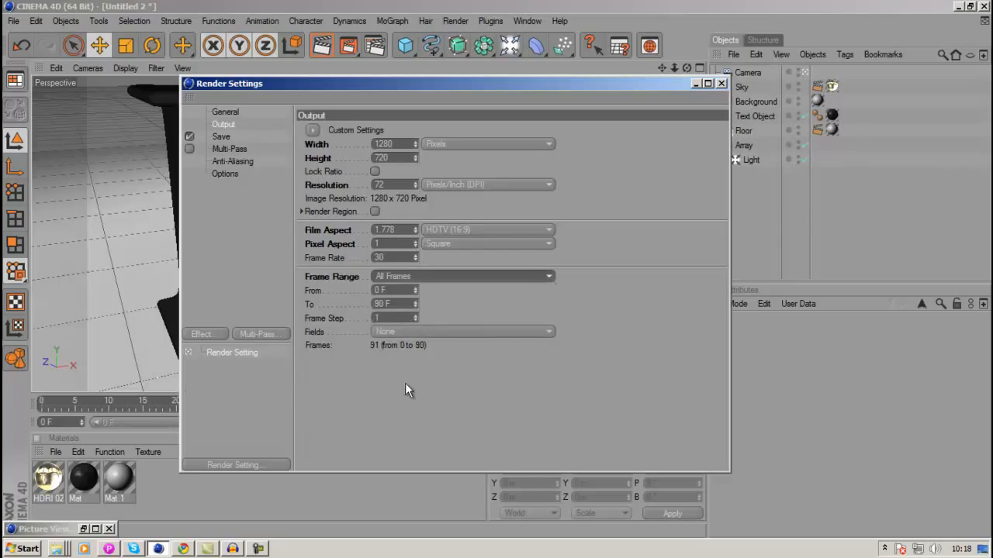
# Switch the output frame range to Manual and set it from frame 10 to frame 80.
pyautogui.click(409, 279)
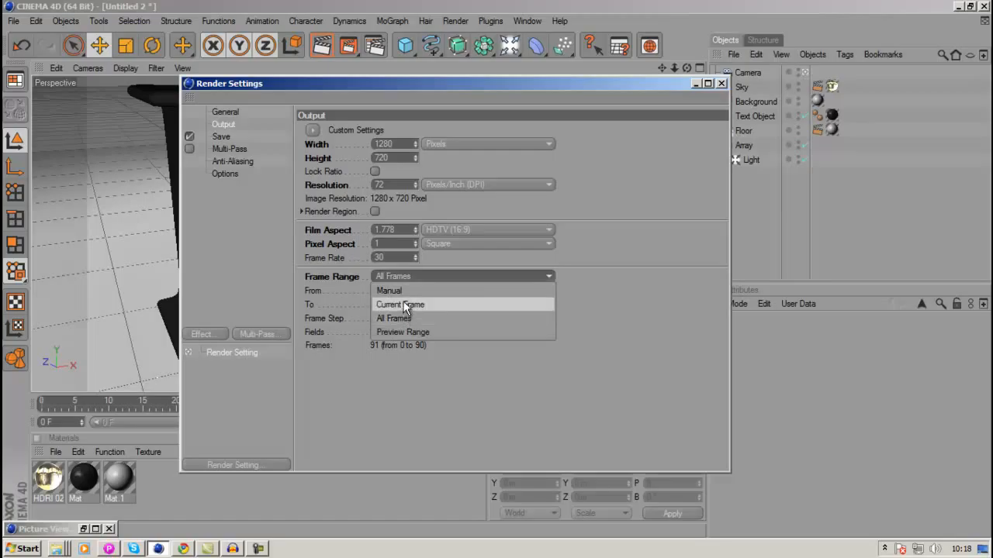
pyautogui.click(403, 294)
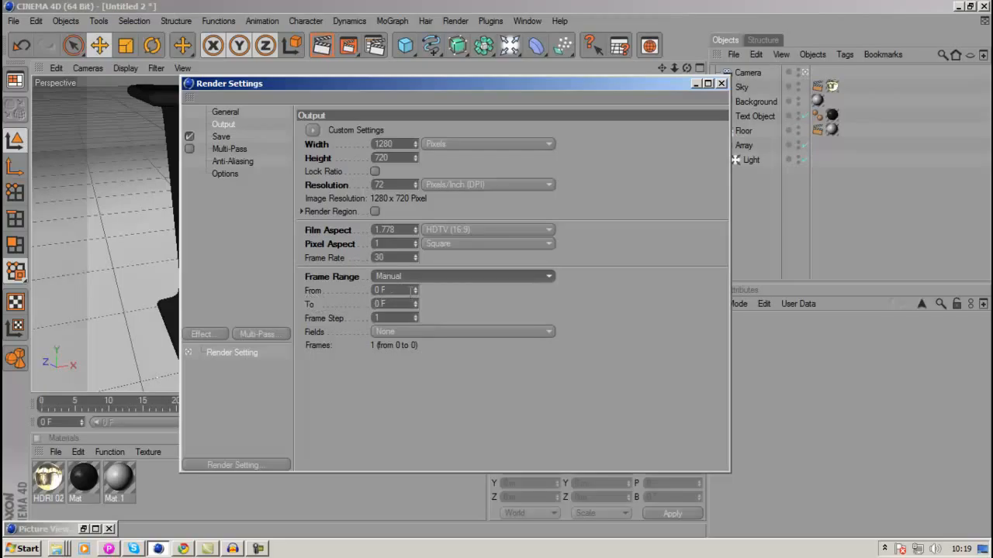
pyautogui.press('Tab')
pyautogui.write('1')
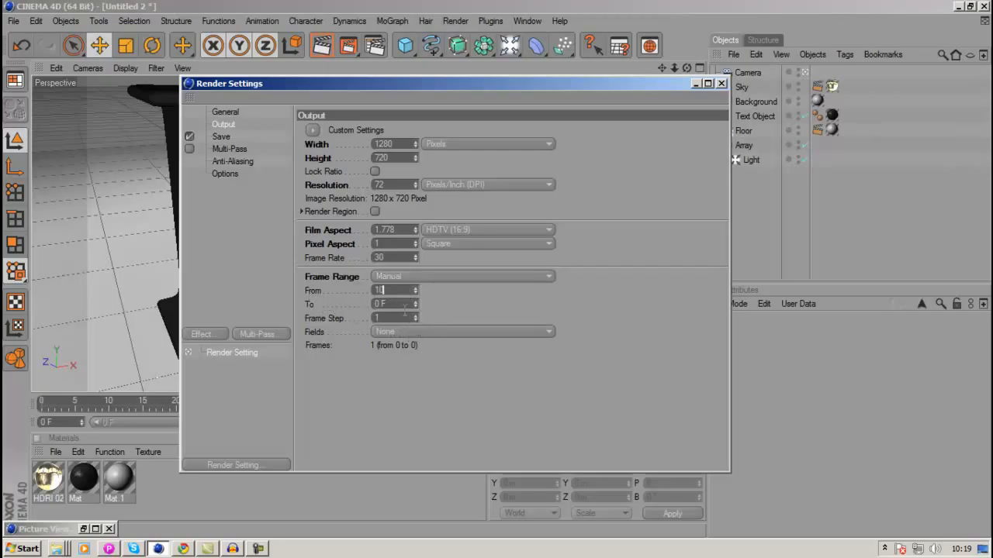
pyautogui.write('0')
pyautogui.press('Tab')
pyautogui.write('80')
pyautogui.press('Tab')
pyautogui.doubleClick(393, 291)
pyautogui.doubleClick(397, 305)
# Choose AVI Movie as the format for saving the render.
pyautogui.click(223, 137)
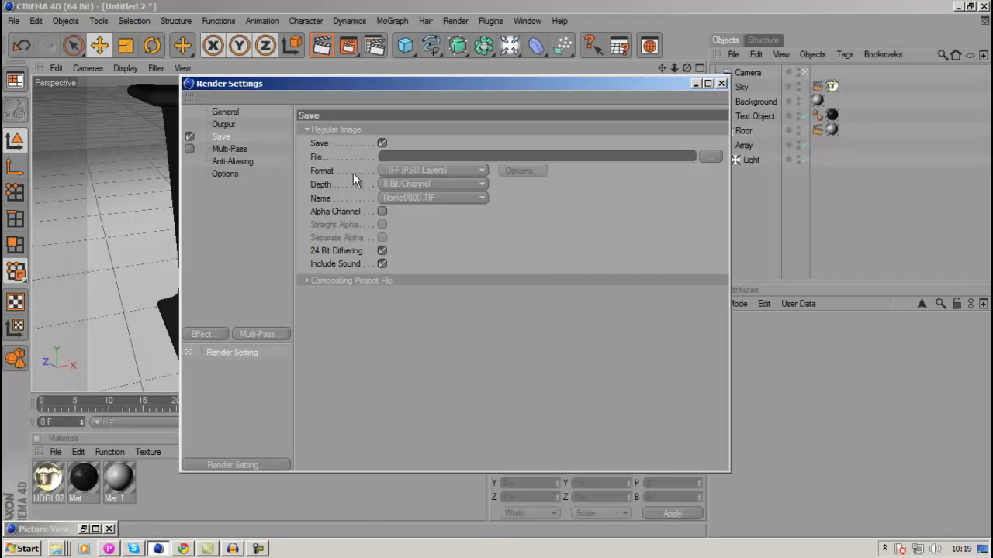
pyautogui.click(477, 171)
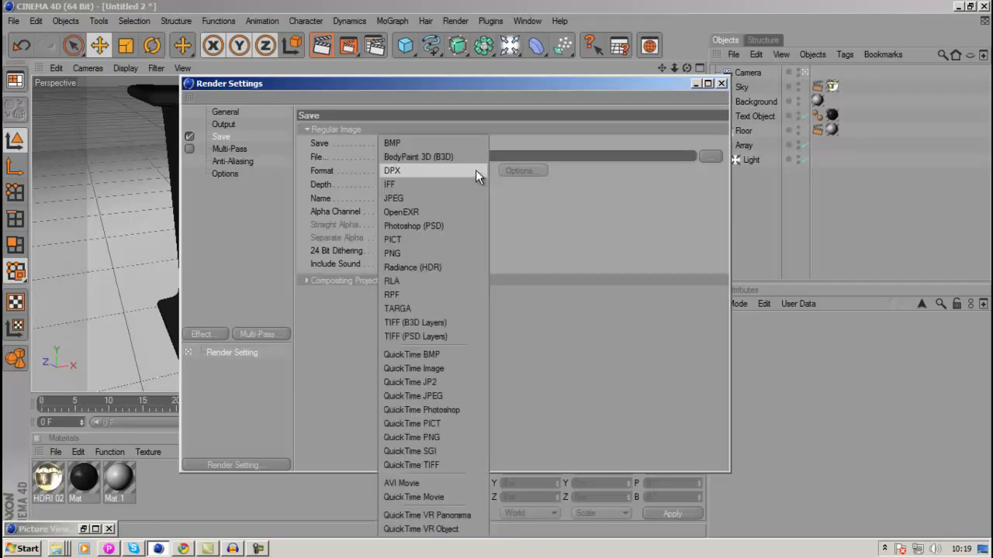
pyautogui.click(395, 529)
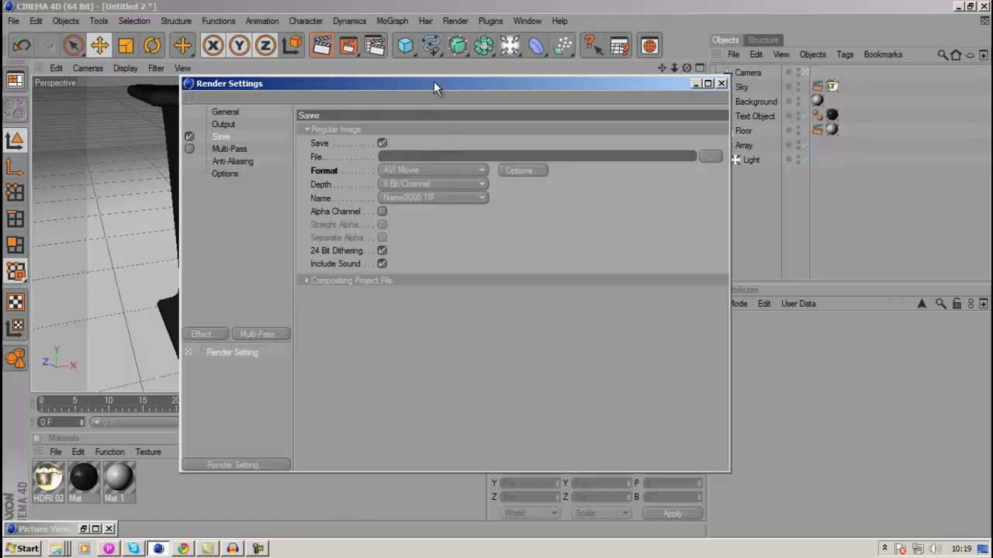
pyautogui.moveTo(433, 82); pyautogui.dragTo(441, 85)
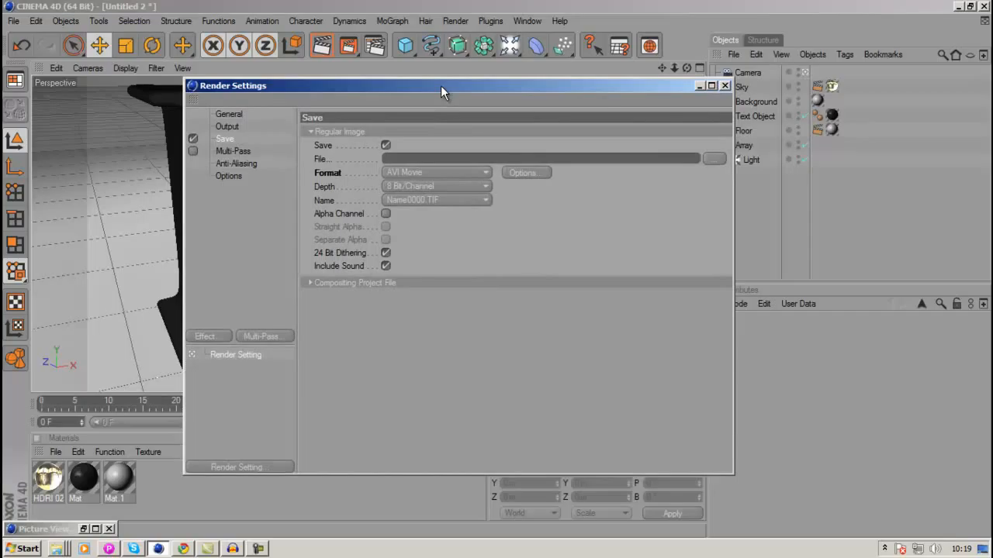
# Change the render's save format to QuickTime Movie.
pyautogui.click(457, 172)
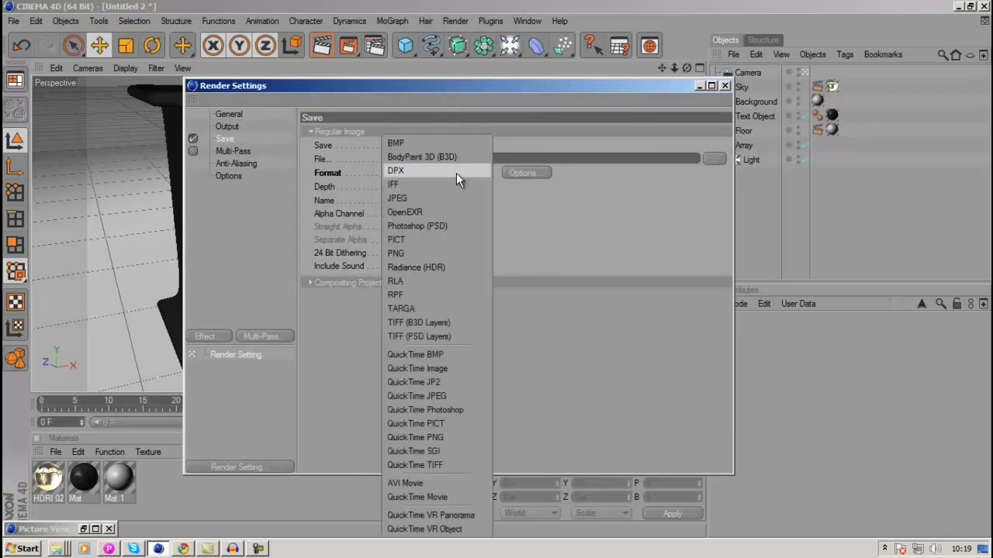
pyautogui.click(415, 498)
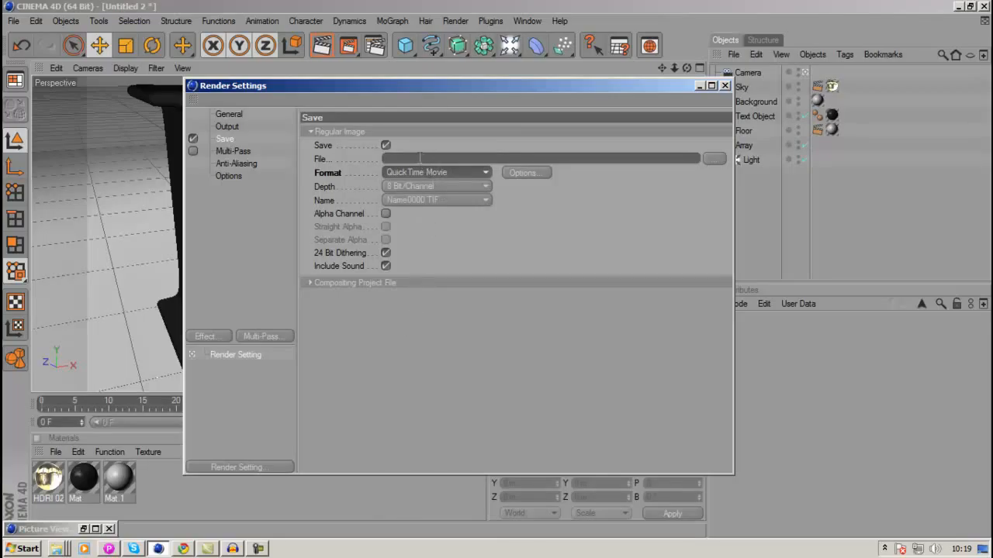
pyautogui.click(461, 174)
pyautogui.click(411, 529)
pyautogui.click(484, 173)
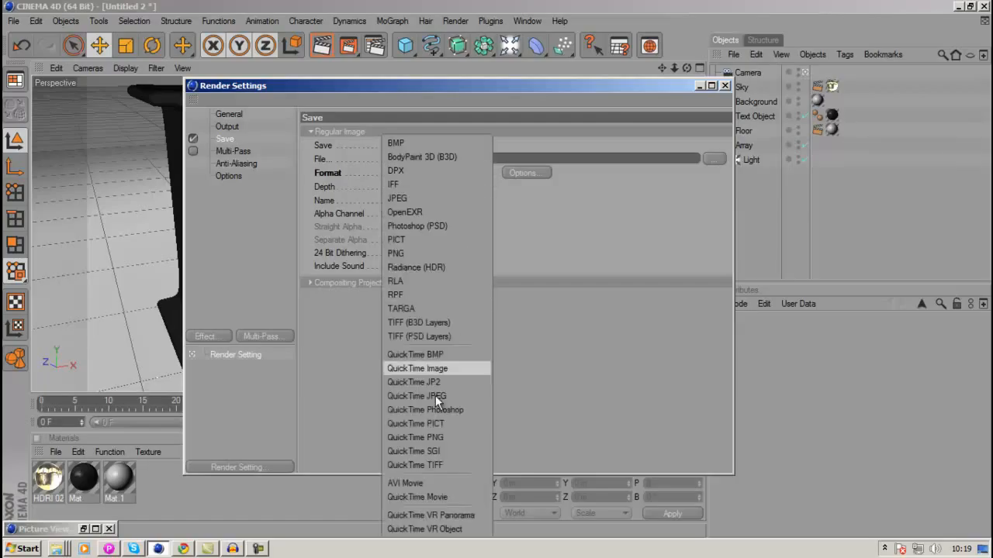
pyautogui.click(420, 499)
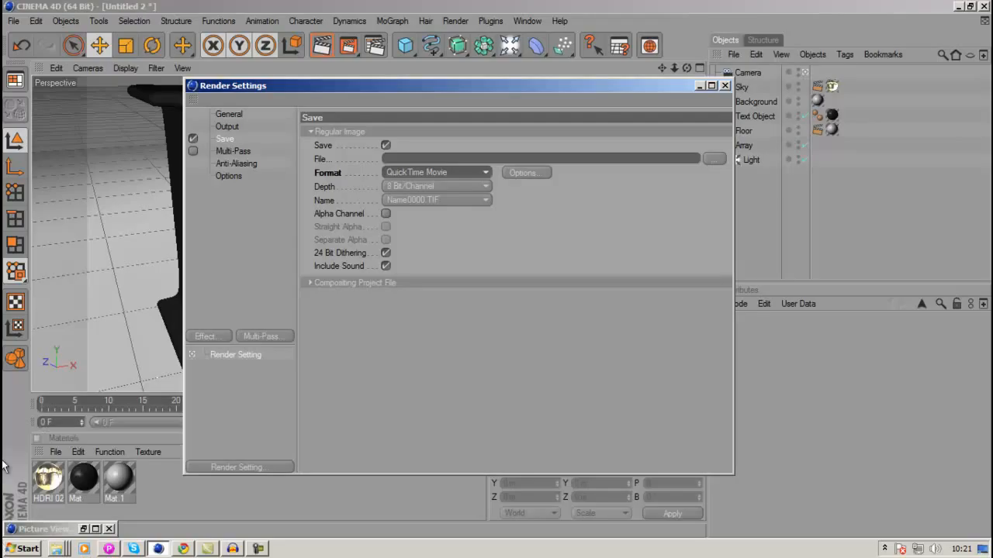
# Set the save format back to AVI Movie and choose the Intel IYUV codec as its compressor.
pyautogui.click(436, 172)
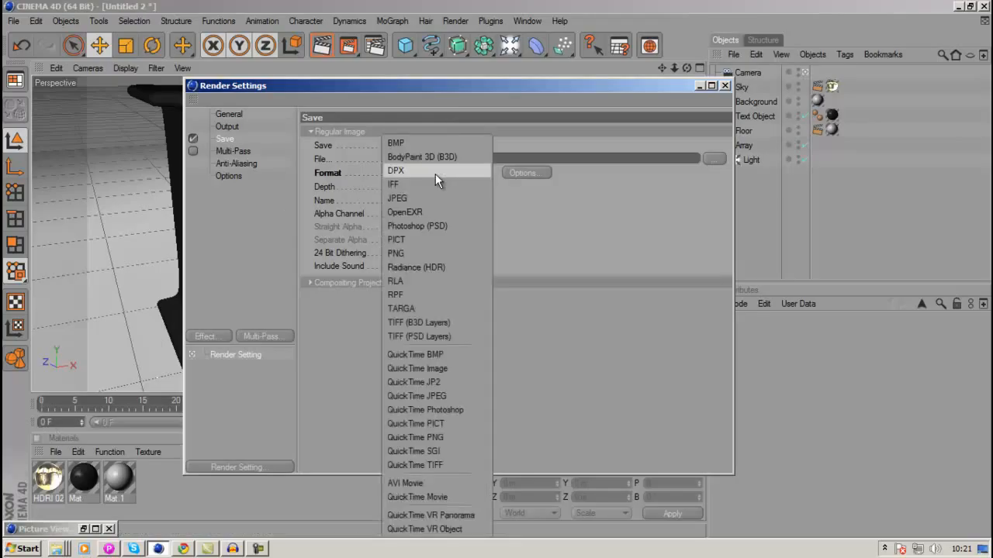
pyautogui.click(425, 483)
pyautogui.click(516, 173)
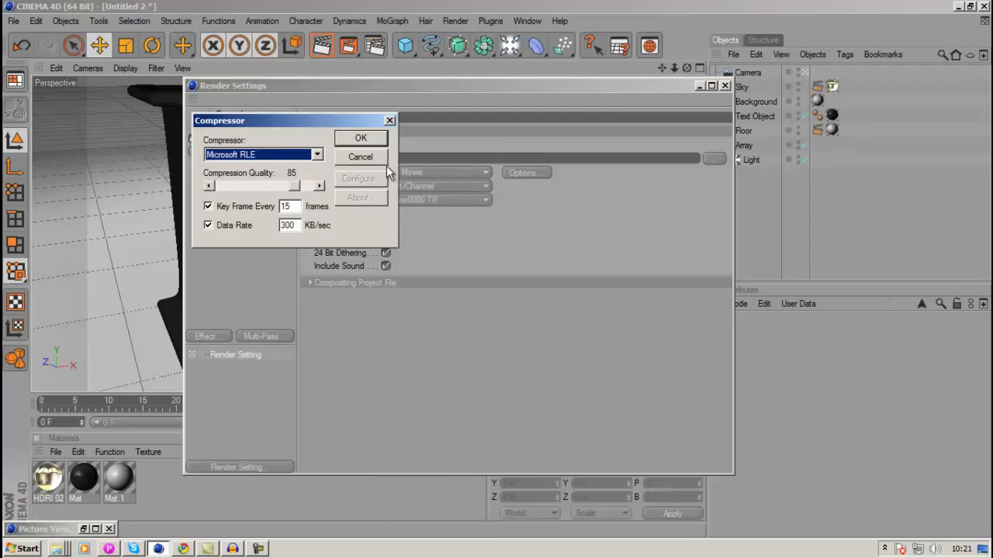
pyautogui.click(317, 154)
pyautogui.click(252, 188)
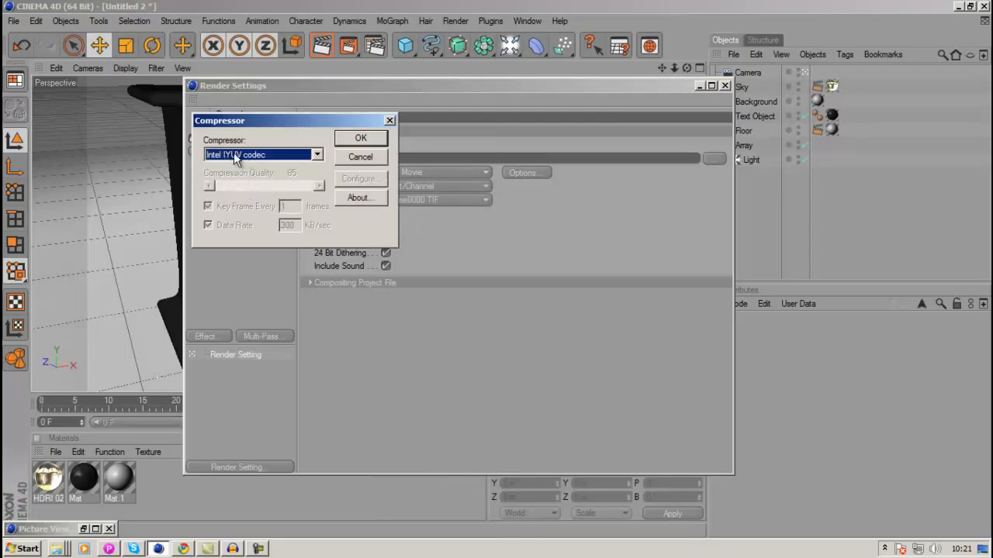
pyautogui.click(358, 139)
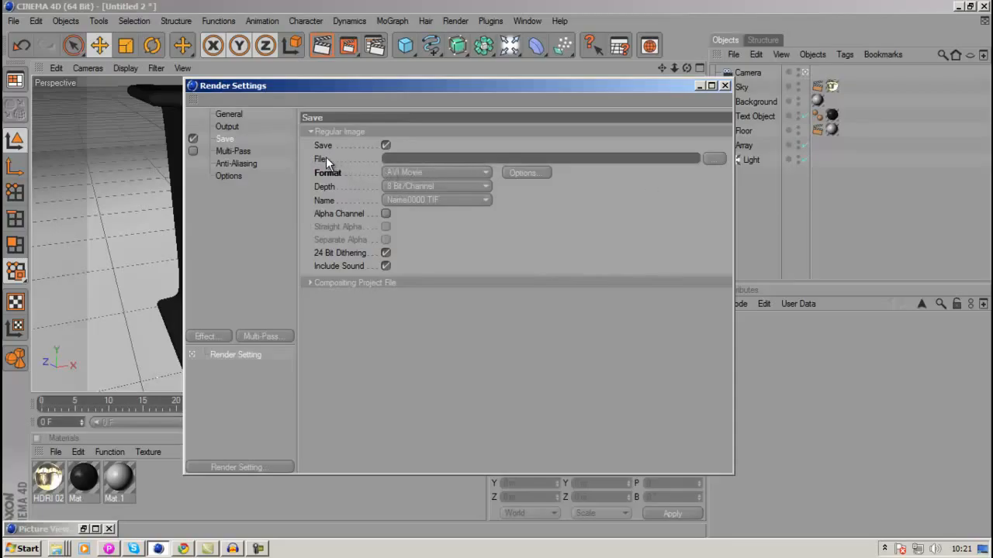
# Set the render's output file to "youtbe hd" on the Desktop.
pyautogui.click(713, 159)
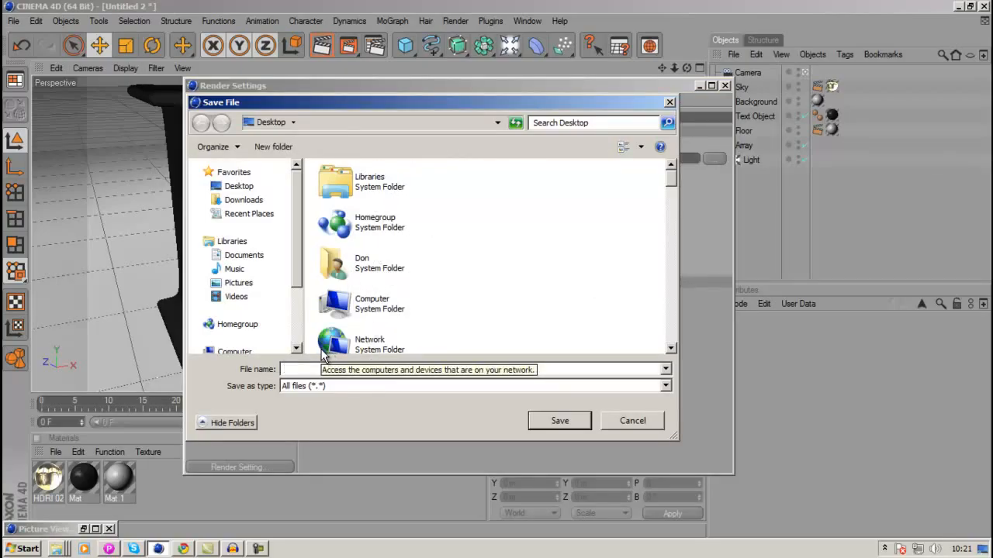
pyautogui.write('h')
pyautogui.press('BackSpace')
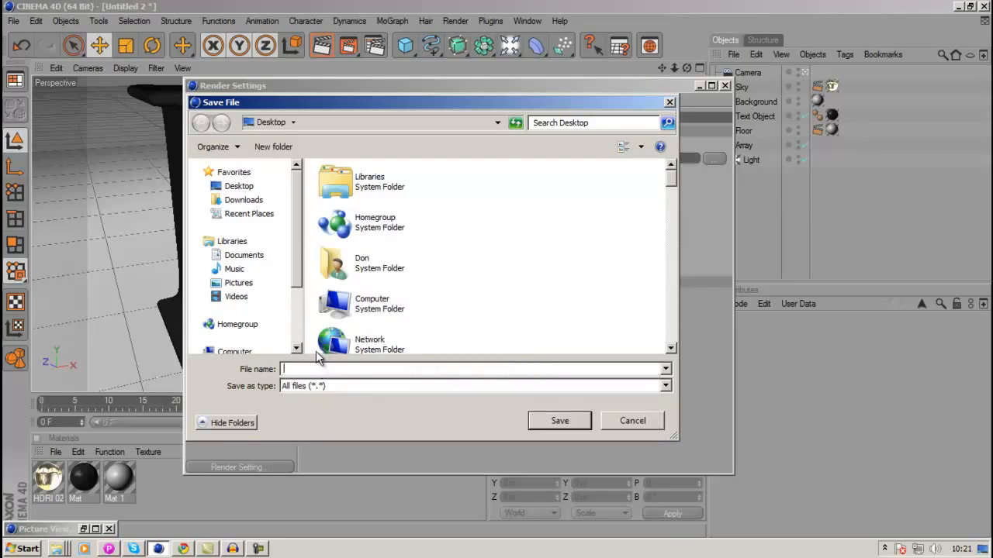
pyautogui.write('youtbe hd')
pyautogui.press('Return')
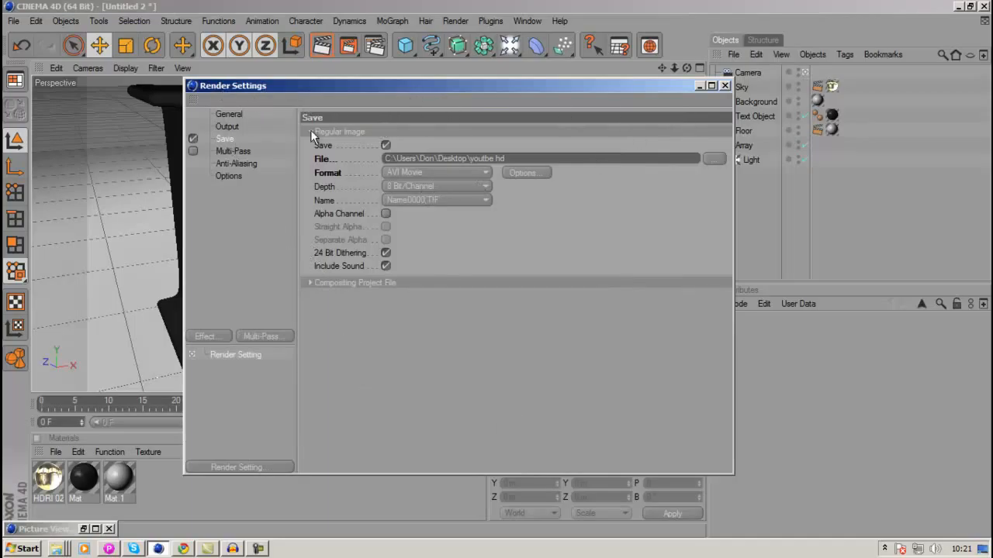
# Close the render settings, start rendering the animation in the Picture Viewer, and close the viewer to stop the render.
pyautogui.click(723, 86)
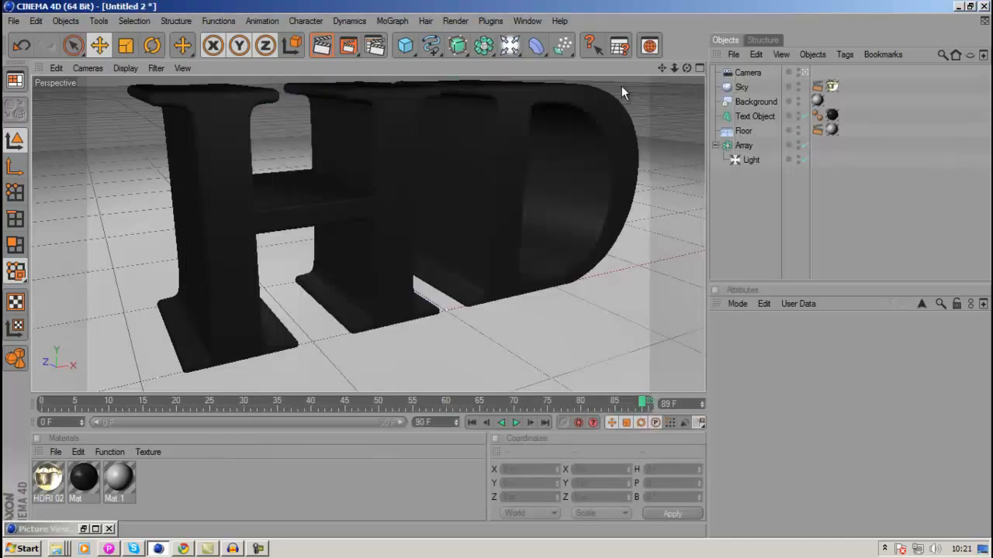
pyautogui.click(346, 47)
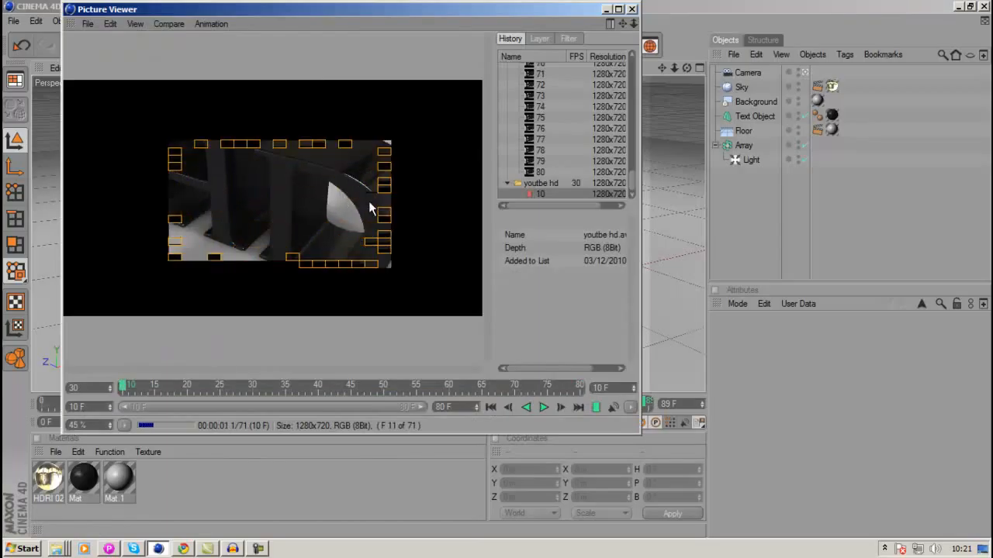
pyautogui.click(632, 9)
pyautogui.click(543, 322)
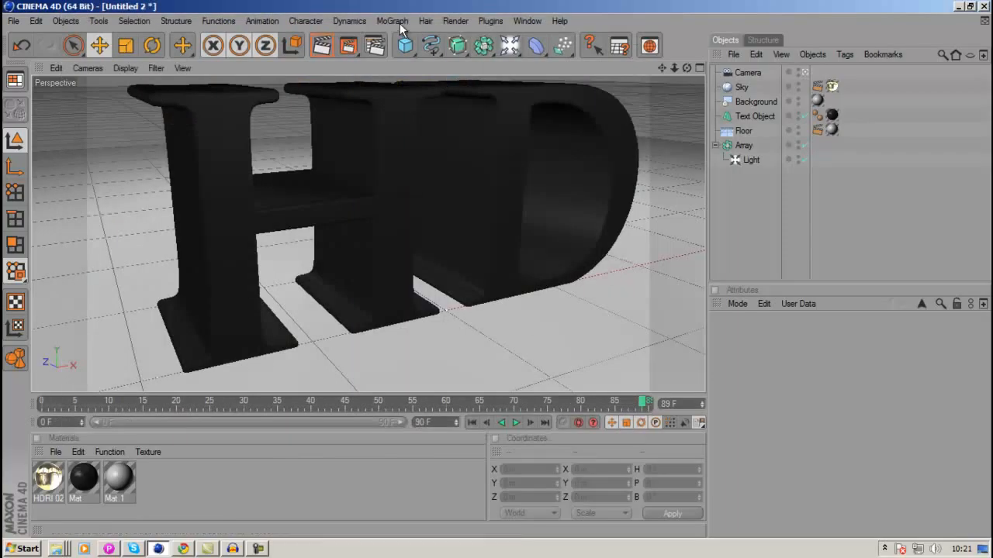
# Reopen the render settings and change the save format to QuickTime Movie.
pyautogui.click(373, 47)
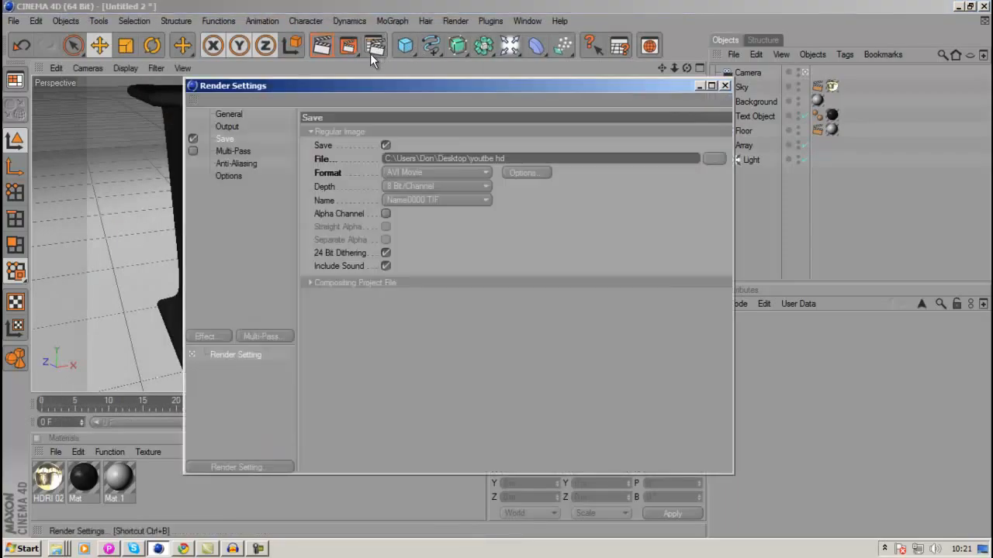
pyautogui.click(447, 178)
pyautogui.click(432, 496)
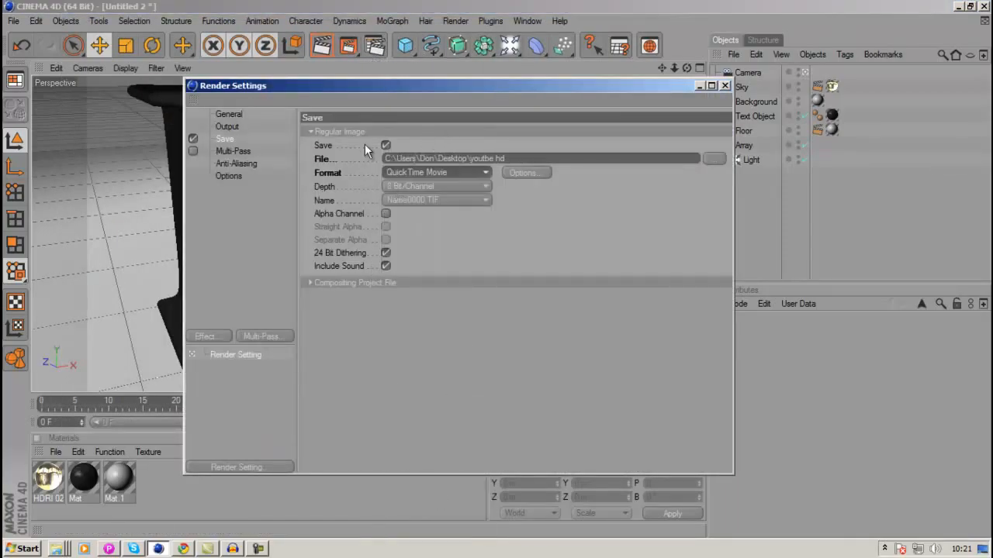
# In the render options, set the ray depth to 6 and the reflection depth to 2.
pyautogui.click(239, 176)
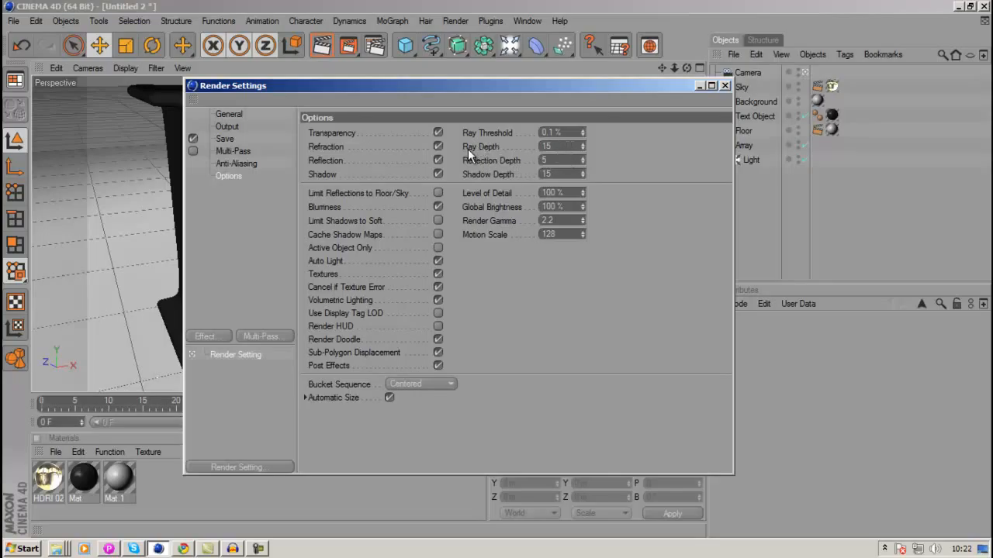
pyautogui.doubleClick(566, 146)
pyautogui.write('6')
pyautogui.press('Tab')
pyautogui.write('4')
pyautogui.press('Tab')
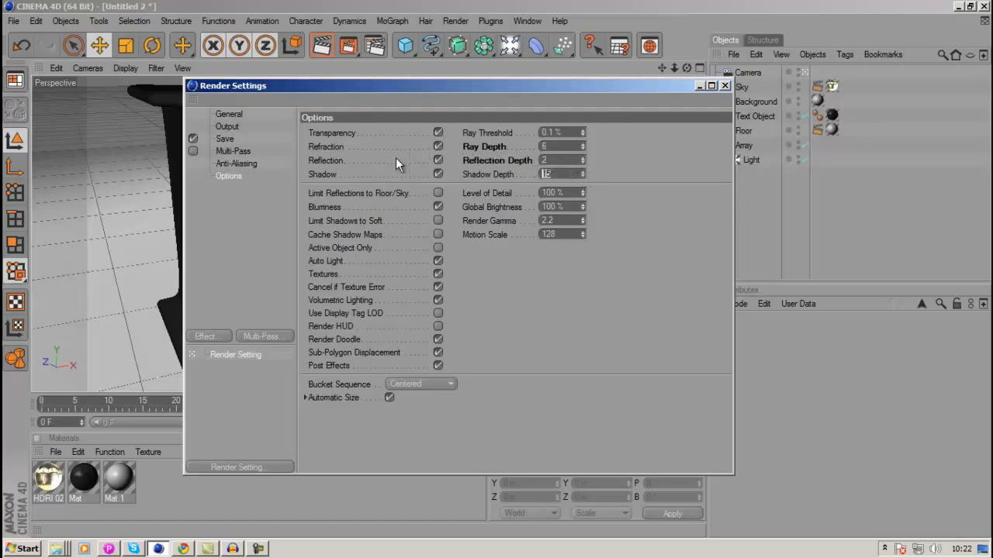
# Set the shadow depth to 6 and render the animation in the Picture Viewer.
pyautogui.write('6')
pyautogui.press('Tab')
pyautogui.click(725, 86)
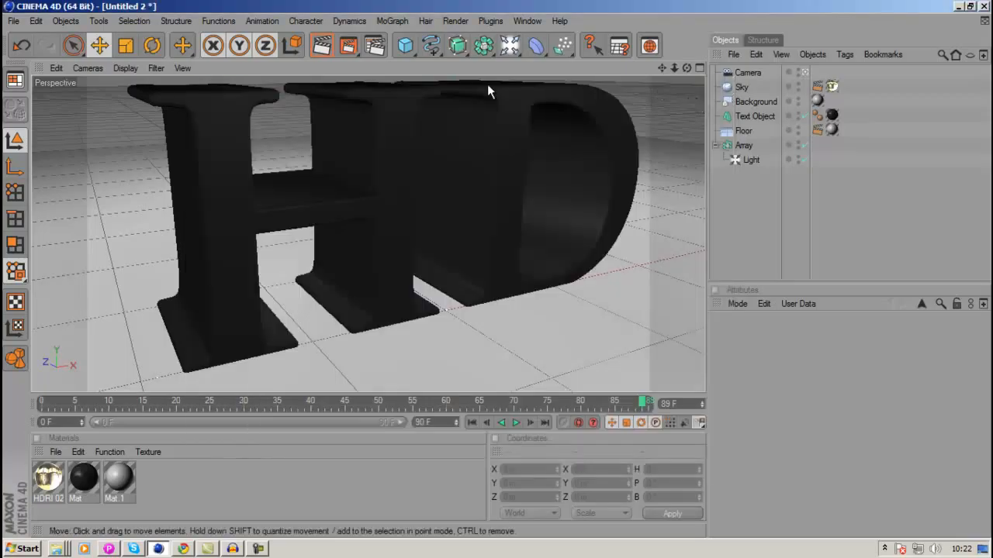
pyautogui.click(348, 46)
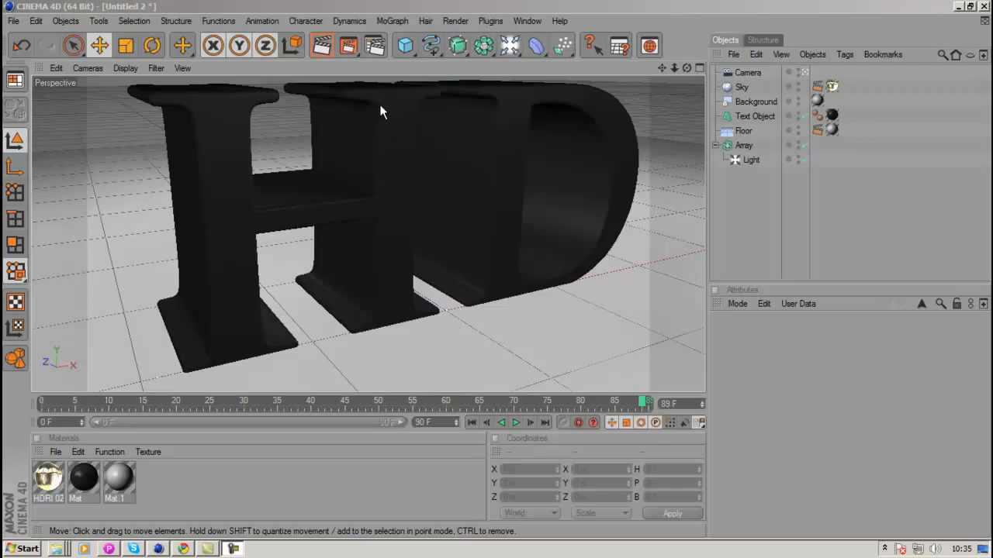
# Save the current render setting as a preset named "HD Youtube" and close the render settings.
pyautogui.click(376, 48)
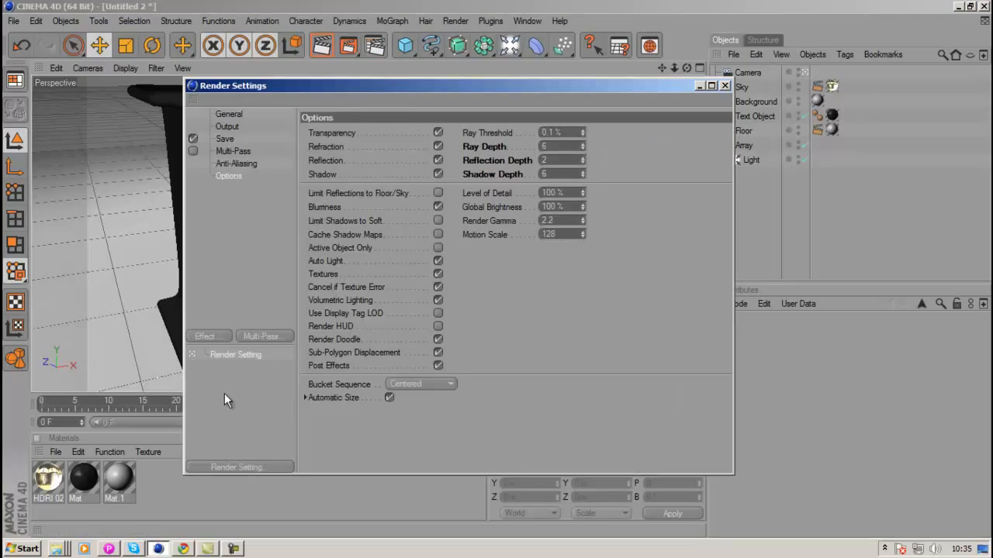
pyautogui.rightClick(227, 354)
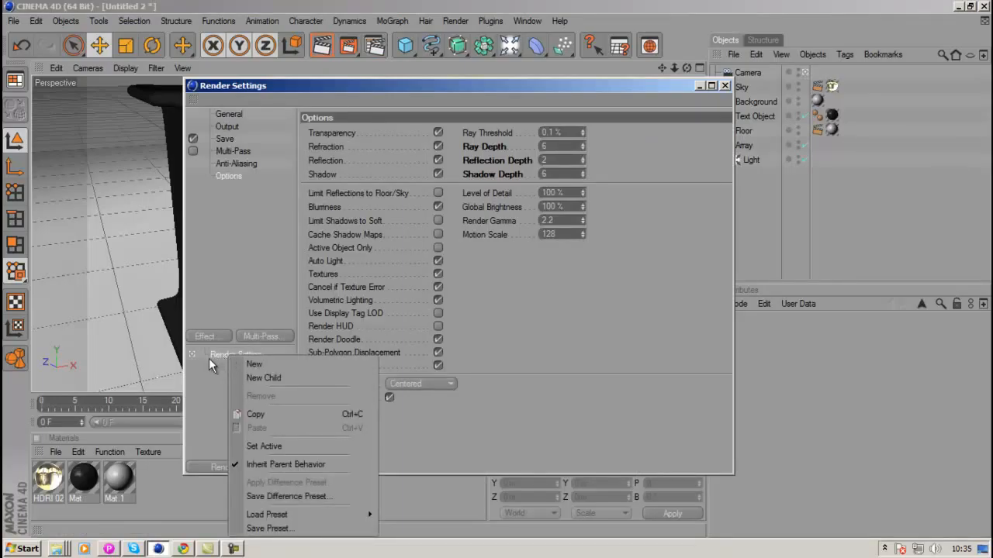
pyautogui.click(209, 358)
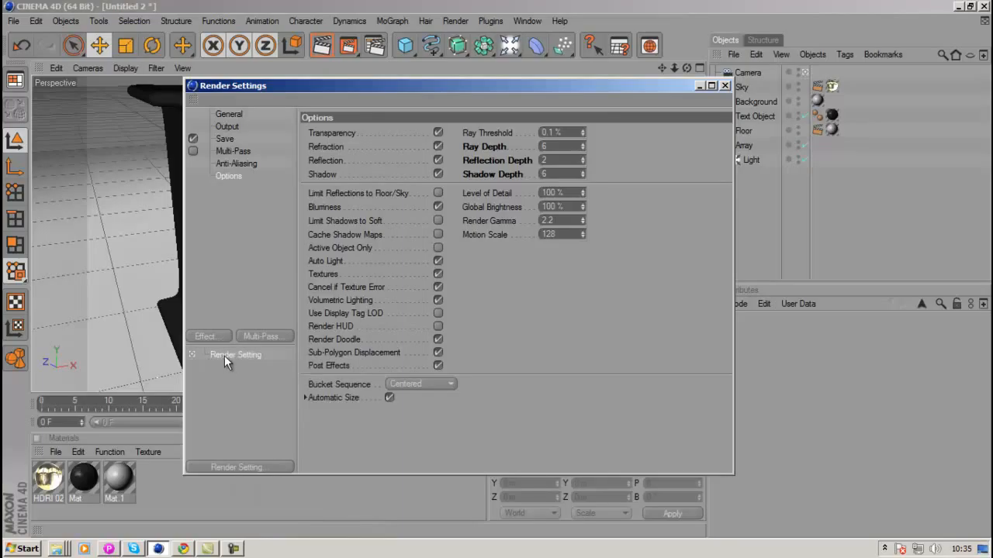
pyautogui.rightClick(224, 355)
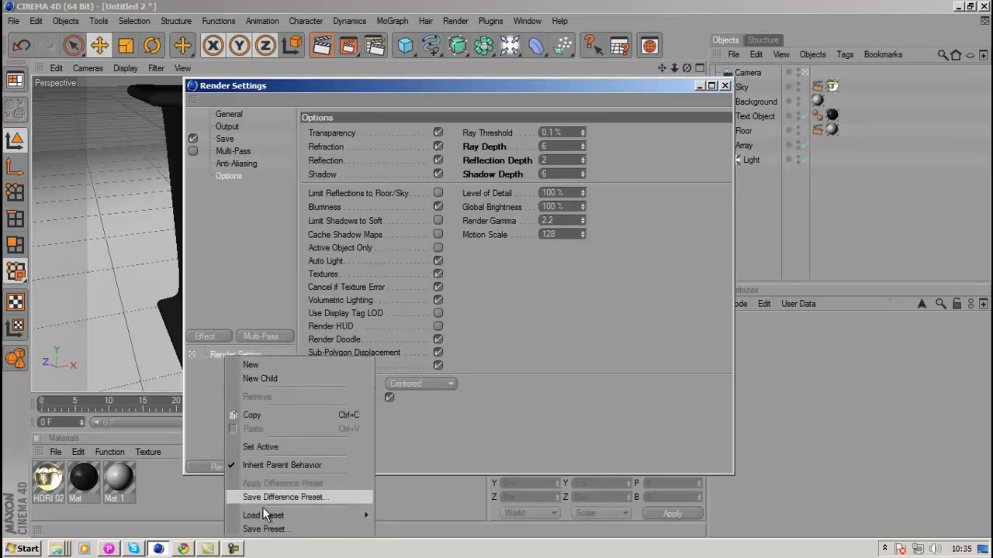
pyautogui.click(261, 529)
pyautogui.moveTo(243, 489); pyautogui.dragTo(385, 289)
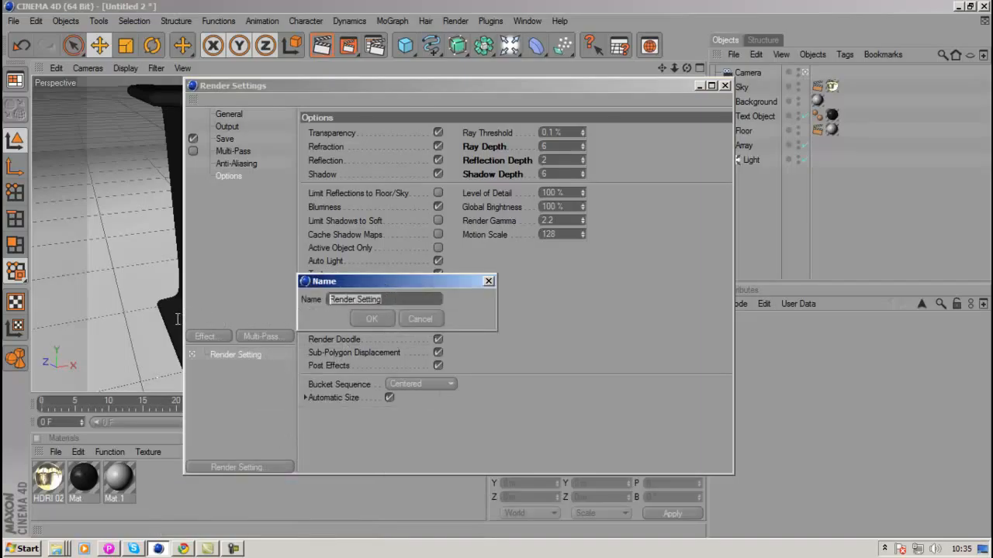
pyautogui.write('HD Youtube')
pyautogui.press('Return')
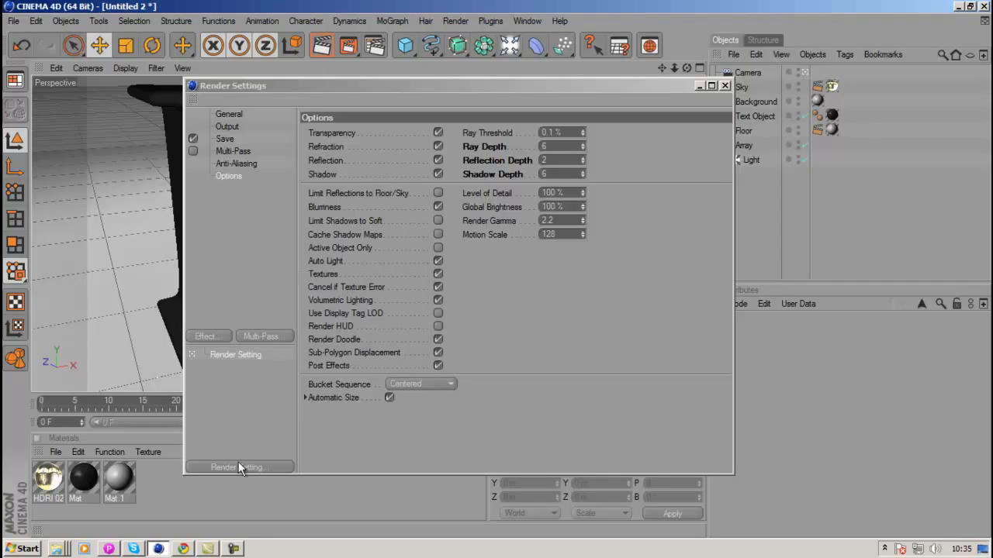
pyautogui.click(724, 86)
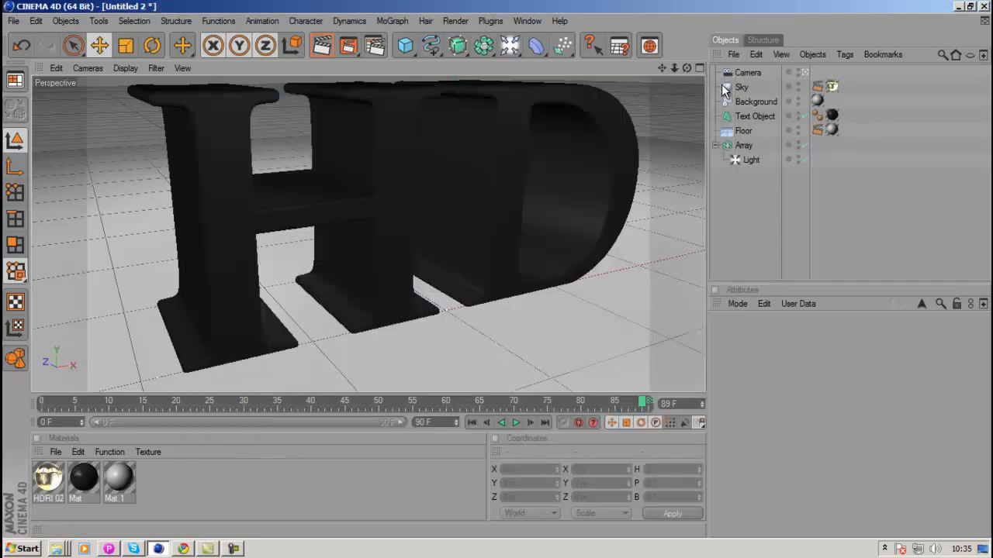
# Create a new project and load the HD Youtube preset into its render settings.
pyautogui.click(14, 21)
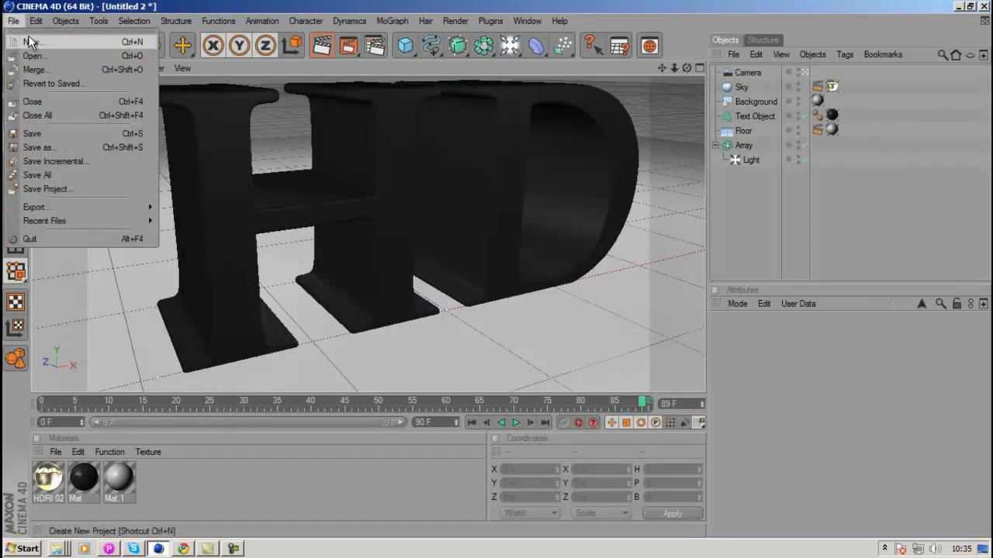
pyautogui.click(29, 41)
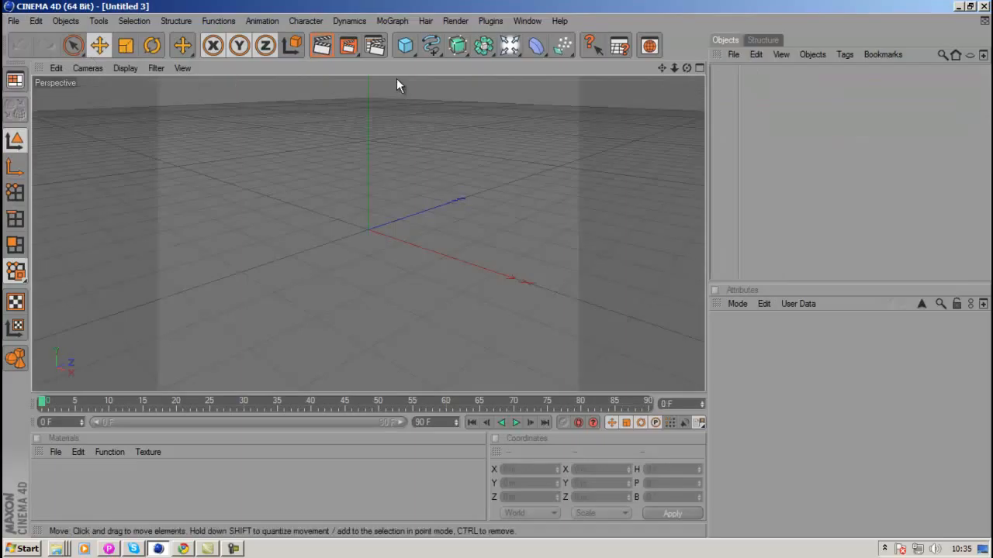
pyautogui.click(373, 46)
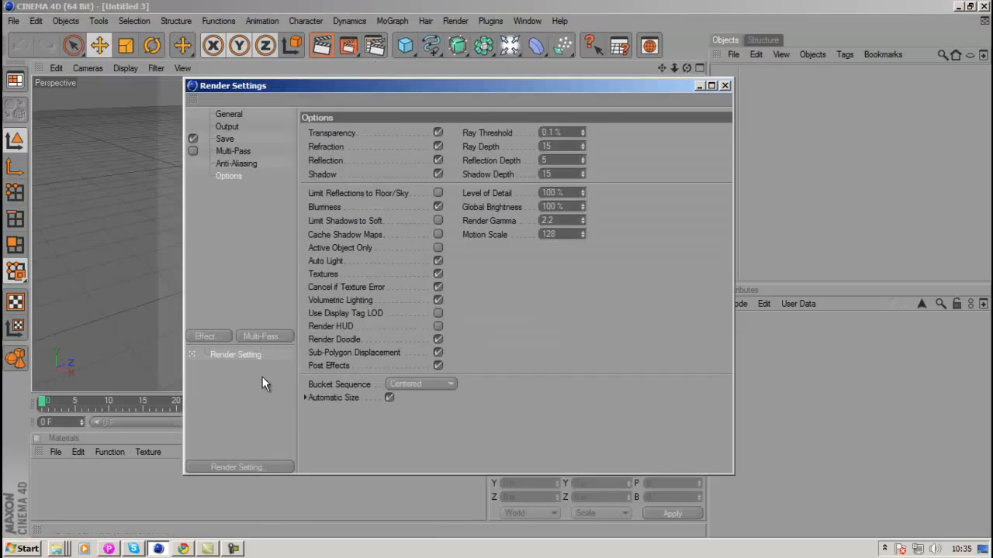
pyautogui.rightClick(242, 355)
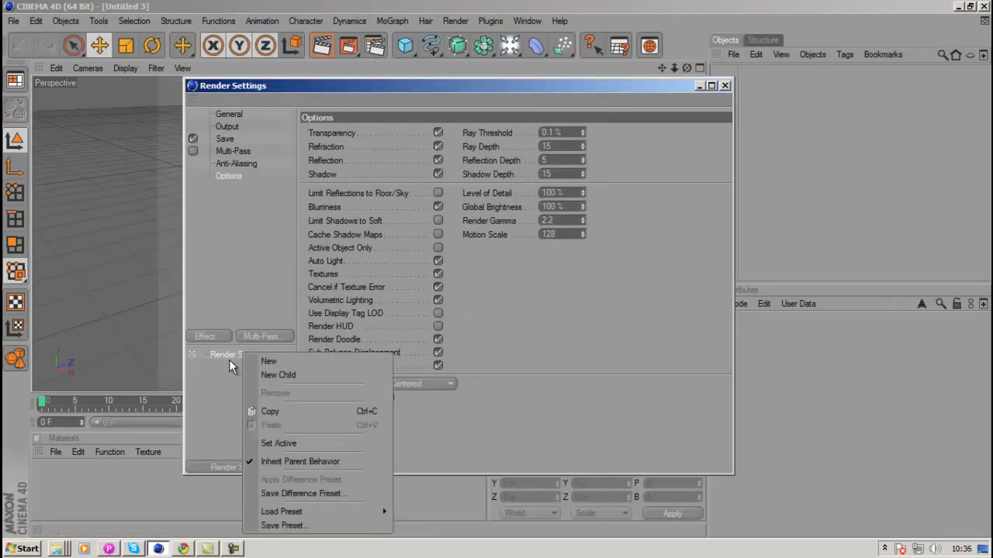
pyautogui.moveTo(309, 512)
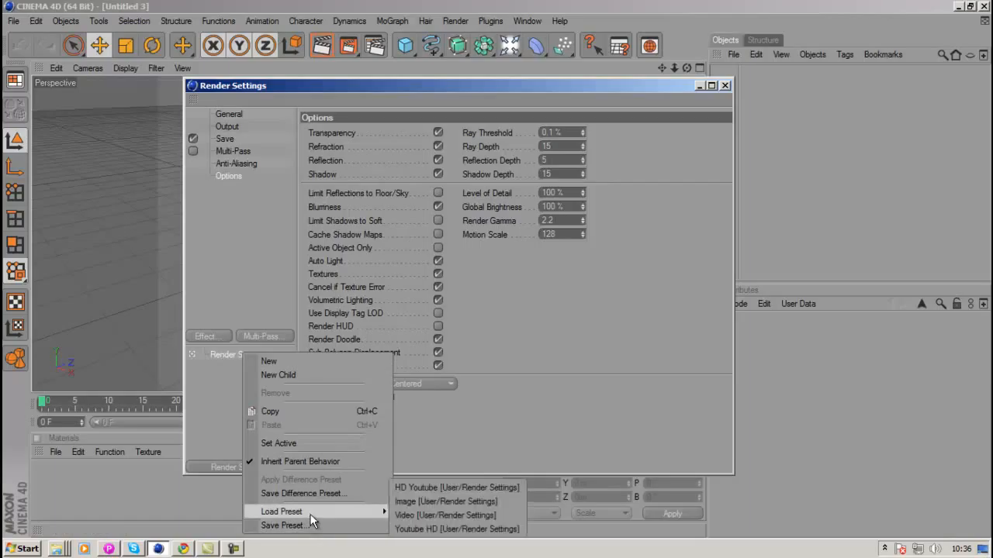
pyautogui.click(412, 489)
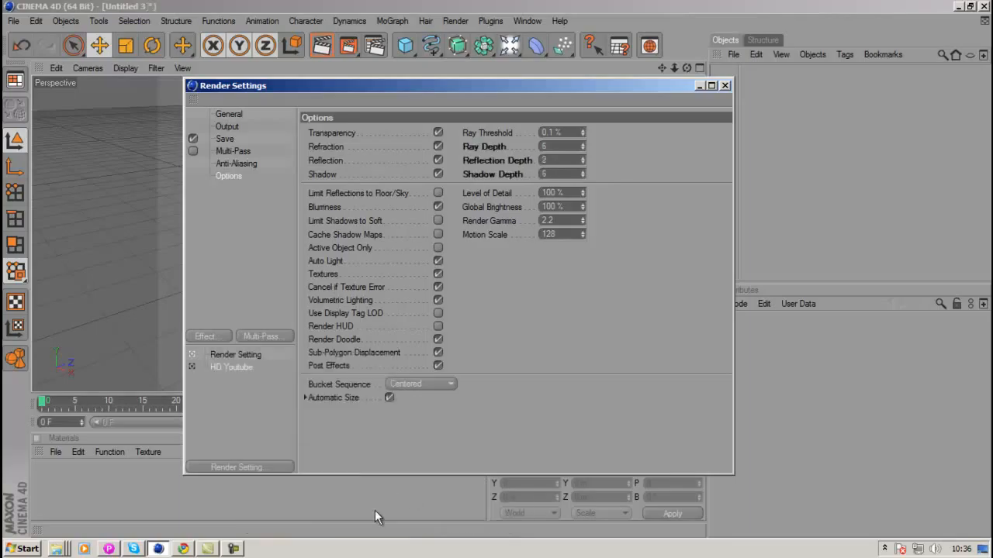
pyautogui.click(725, 85)
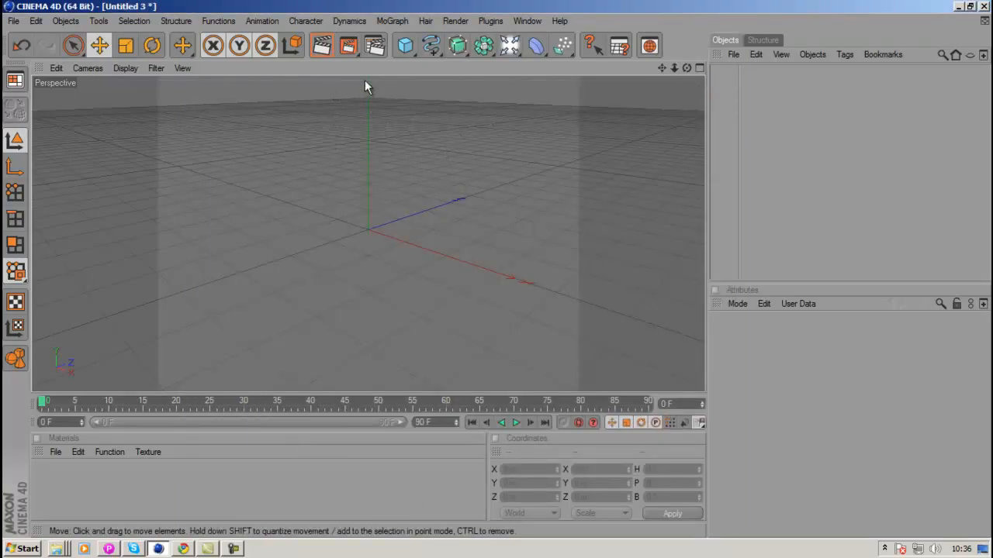
# Make HD Youtube the active render setting of the new project and close the render settings.
pyautogui.click(375, 46)
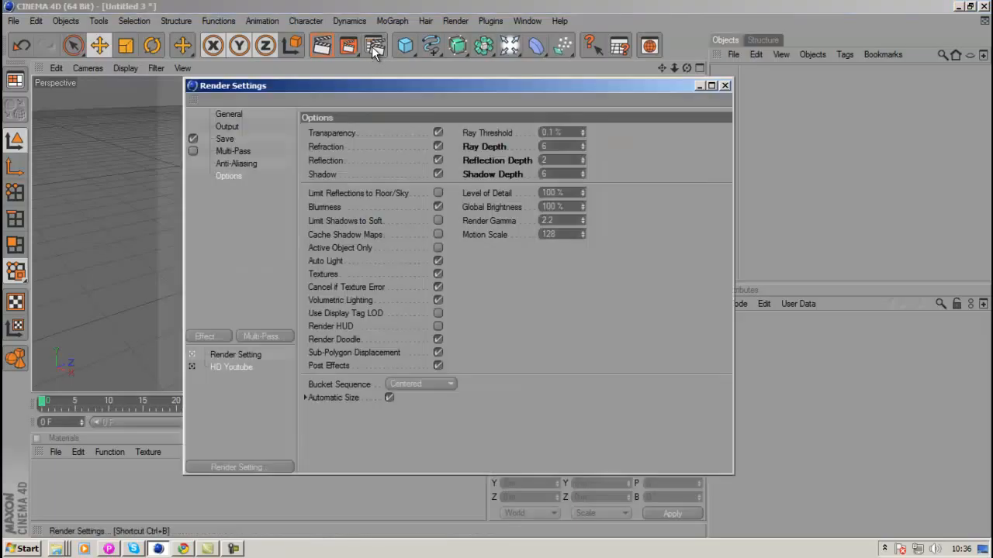
pyautogui.click(191, 366)
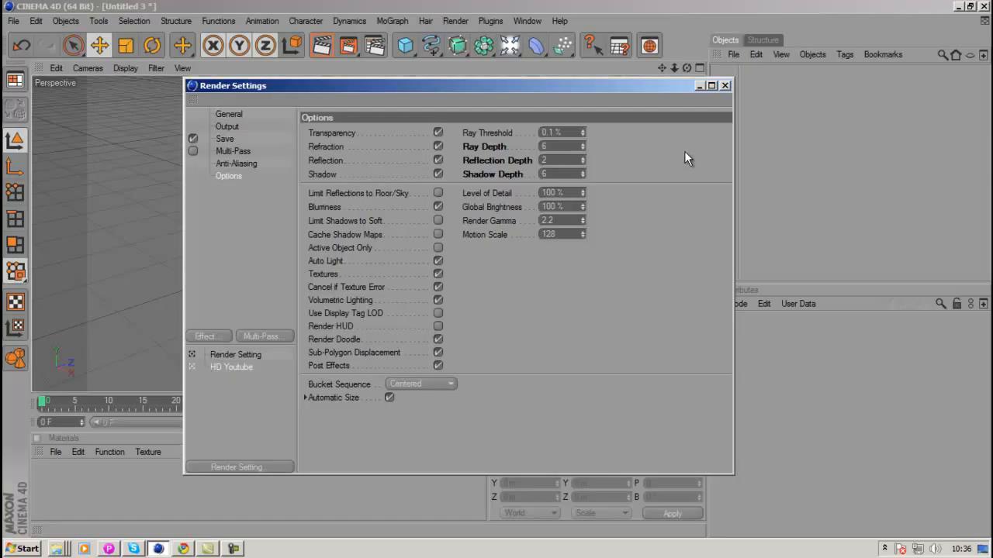
pyautogui.click(724, 86)
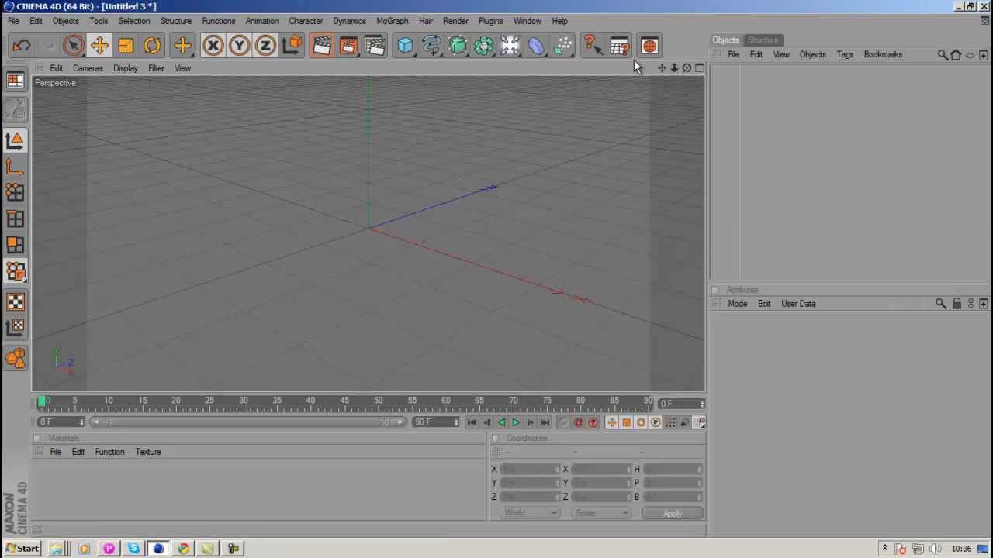
# Reopen the render settings' save options and select the file name portion of the output path.
pyautogui.click(375, 48)
pyautogui.click(236, 138)
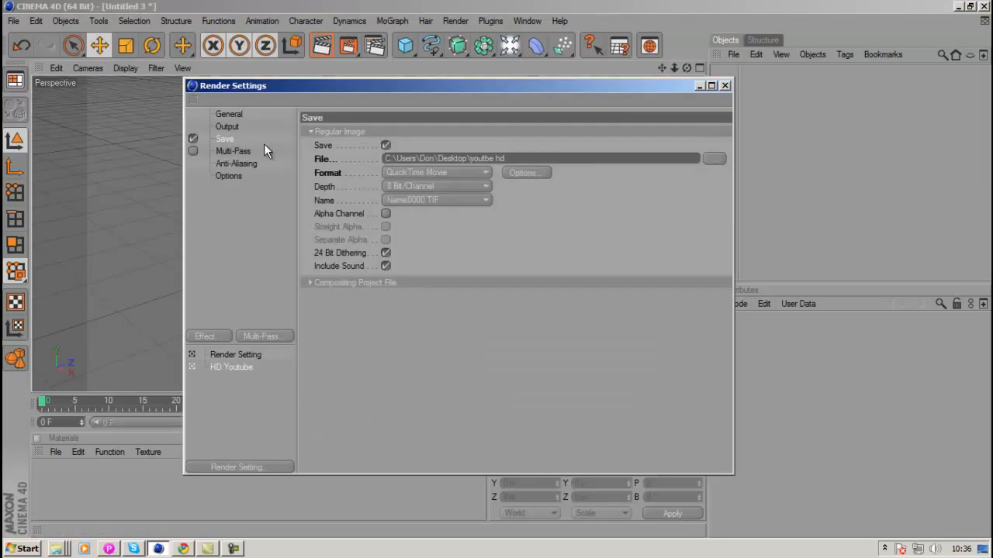
pyautogui.click(434, 157)
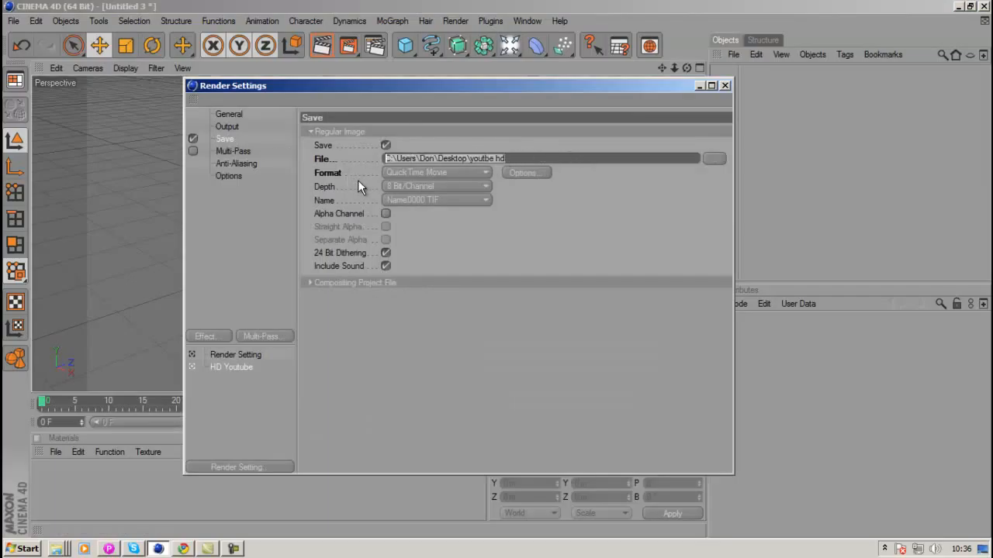
pyautogui.moveTo(506, 158); pyautogui.dragTo(467, 159)
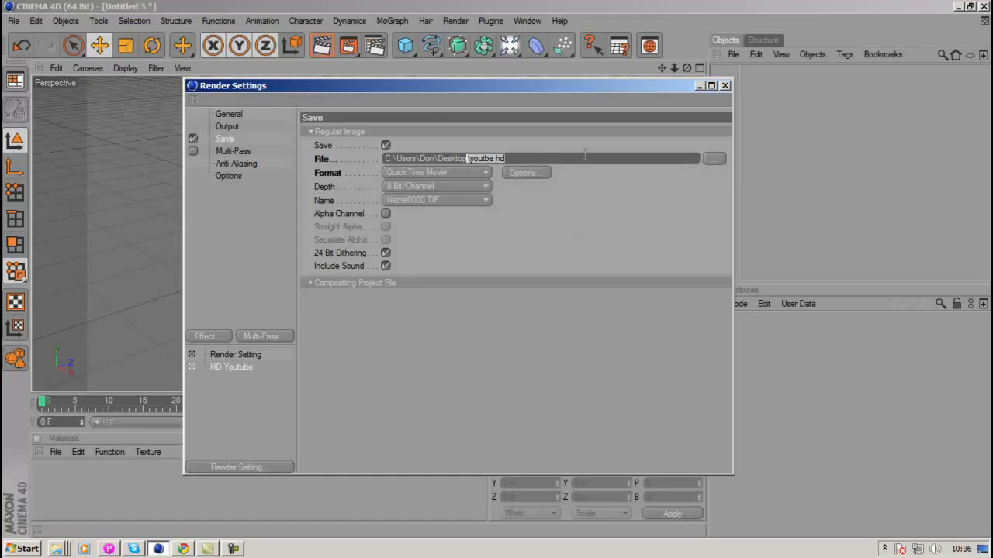
pyautogui.click(624, 162)
pyautogui.moveTo(505, 158); pyautogui.dragTo(471, 159)
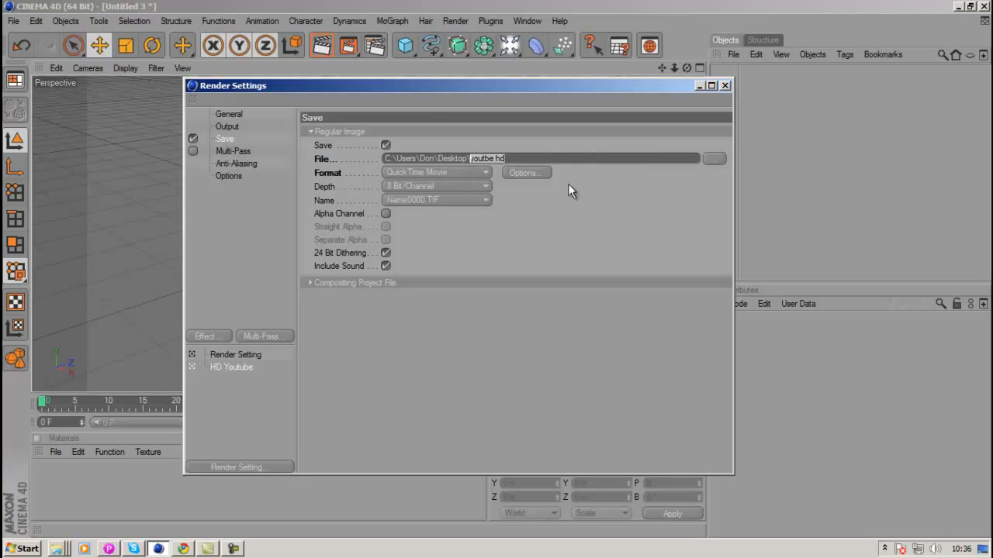